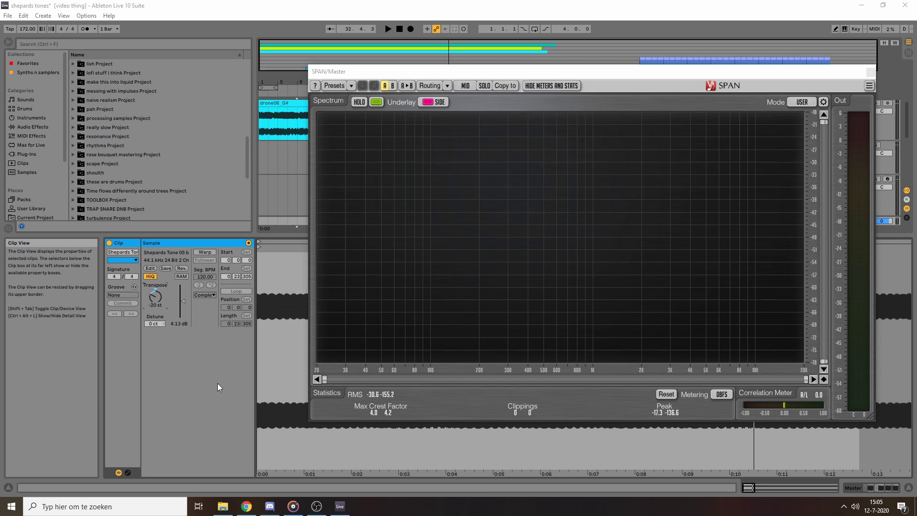
Play a Shepard tone clip from near bar 5 with SPAN moved aside, then stop playback.
{"action": "left_click", "coordinate": [284, 165]}
{"action": "left_click_drag", "start_coordinate": [835, 71], "coordinate": [728, 111]}
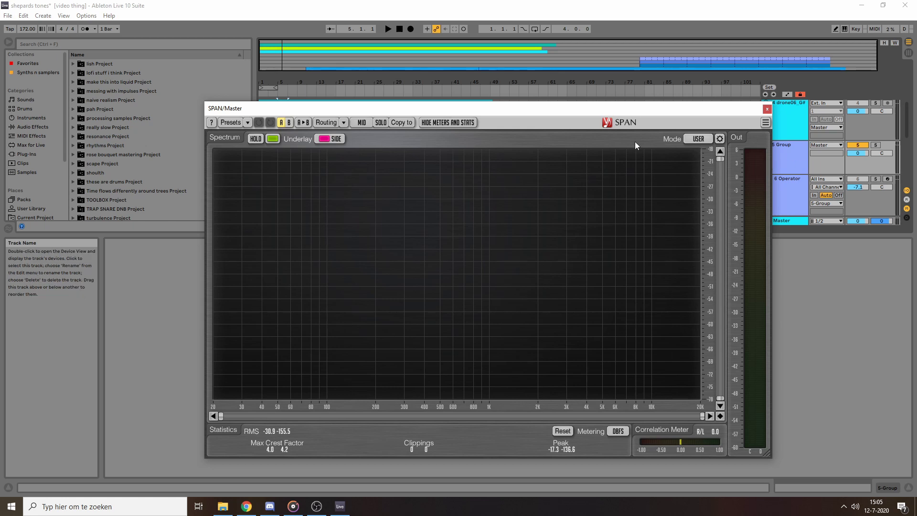
{"action": "left_click", "coordinate": [767, 109]}
{"action": "scroll", "coordinate": [442, 140], "scroll_direction": "down", "scroll_amount": 3}
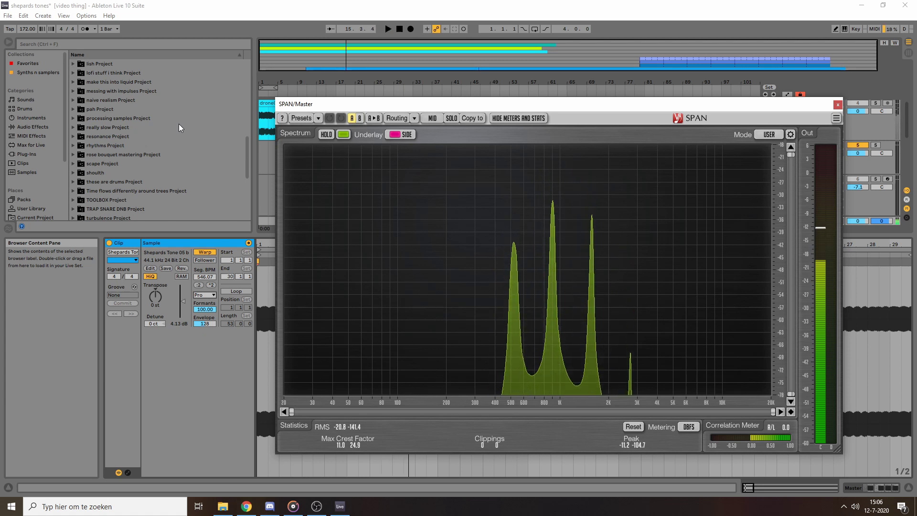
{"action": "key", "text": "space"}
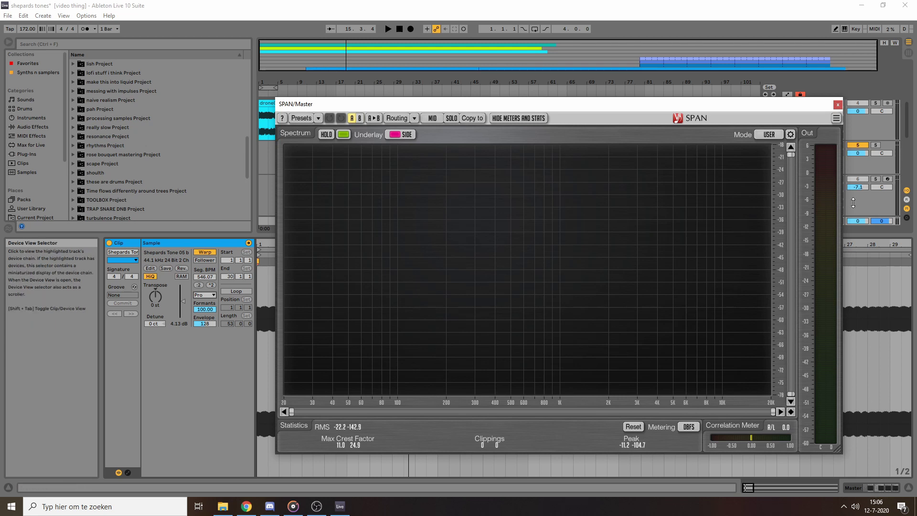
Close SPAN and show the master chain: Dust Analyzer, SPAN, Ozone Imager and HOFA.
{"action": "left_click", "coordinate": [836, 105]}
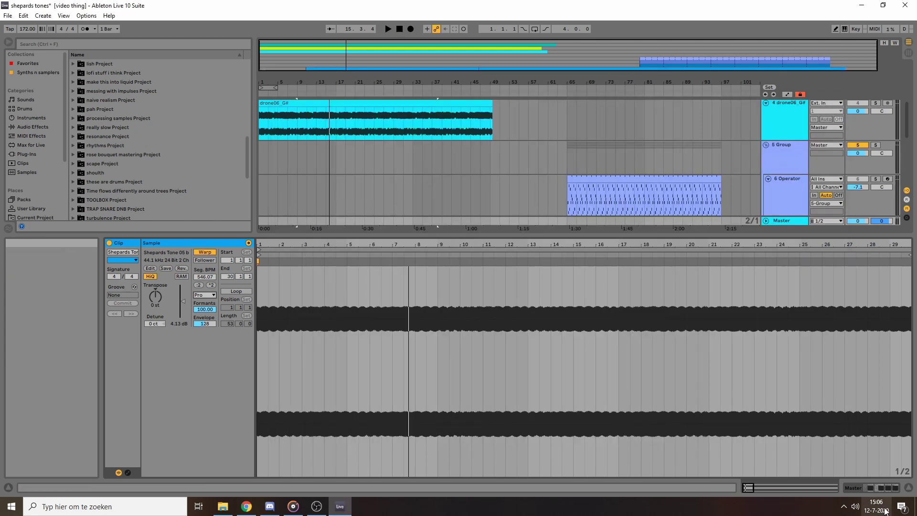
{"action": "left_click", "coordinate": [870, 486]}
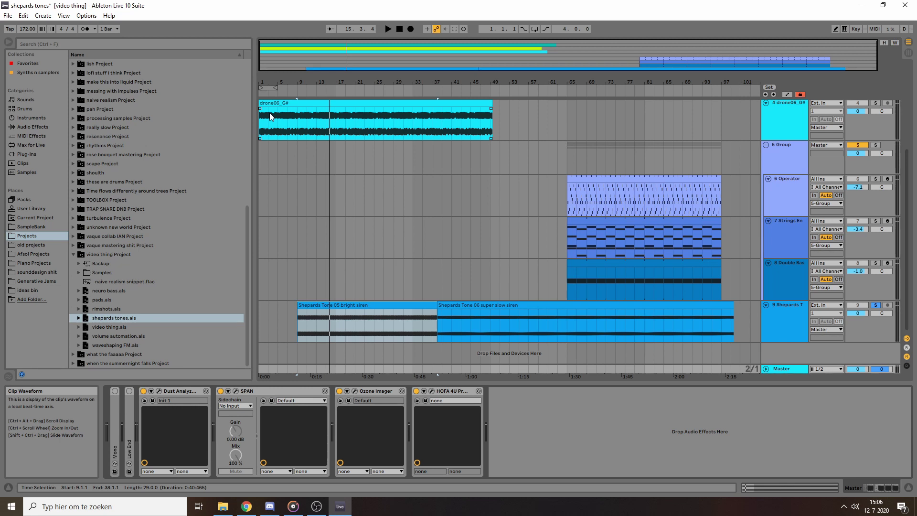
Zoom to bars 53–99, play the Operator track at -3.9 dB volume, then zoom out.
{"action": "left_click_drag", "start_coordinate": [608, 85], "coordinate": [470, 175]}
{"action": "left_click", "coordinate": [469, 176]}
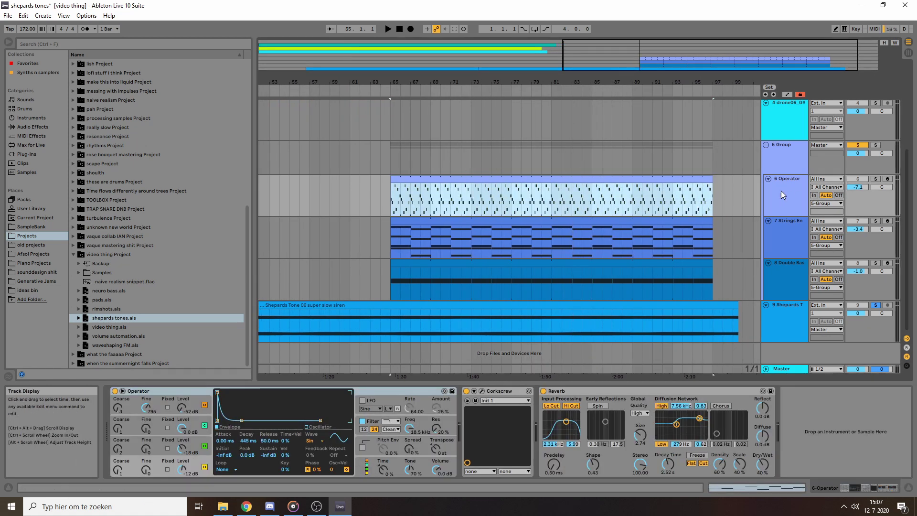
{"action": "key", "text": "space"}
{"action": "mouse_move", "coordinate": [856, 188]}
{"action": "left_mouse_down"}
{"action": "mouse_move", "coordinate": [856, 180]}
{"action": "mouse_move", "coordinate": [854, 189]}
{"action": "left_mouse_up"}
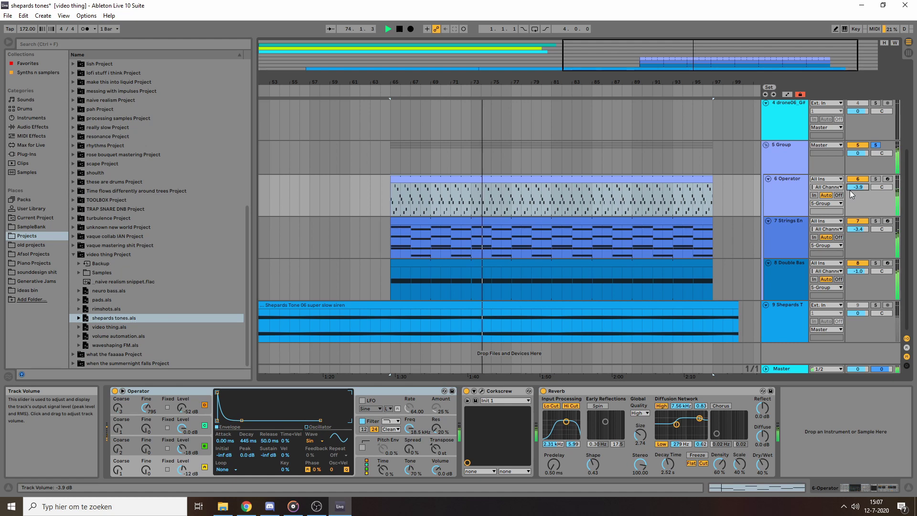
{"action": "double_click", "coordinate": [451, 53]}
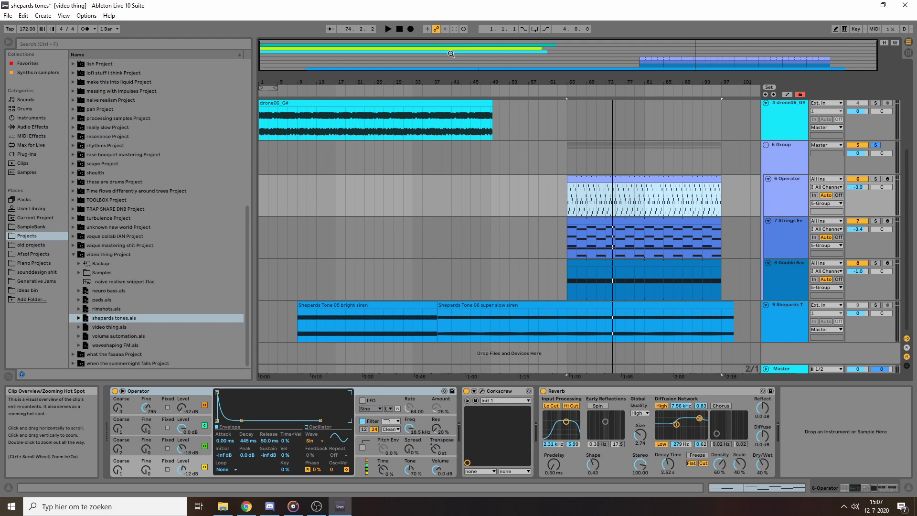
Open drone 2's Corkscrew window (4 grooves, 0.074 Hz) and place it upper left.
{"action": "scroll", "coordinate": [311, 141], "scroll_direction": "up", "scroll_amount": 3}
{"action": "left_click", "coordinate": [314, 143]}
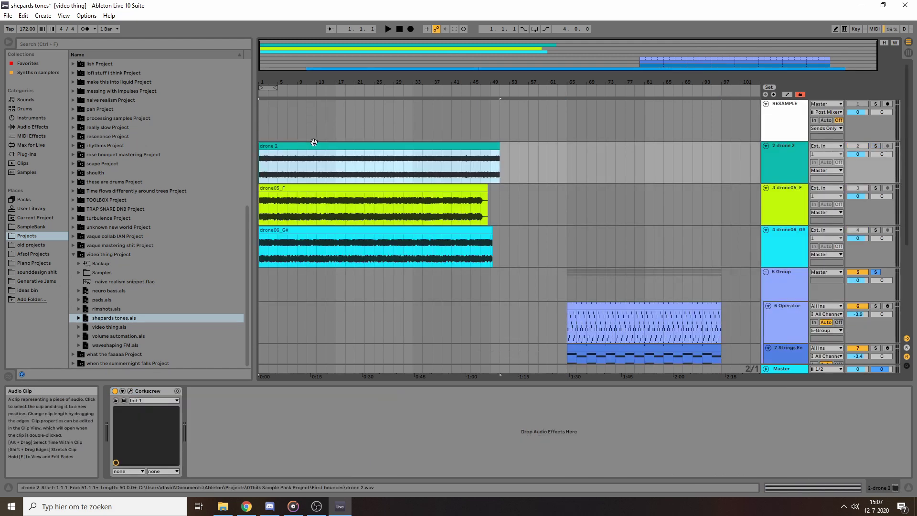
{"action": "left_click", "coordinate": [129, 392]}
{"action": "left_click_drag", "start_coordinate": [199, 137], "coordinate": [210, 85]}
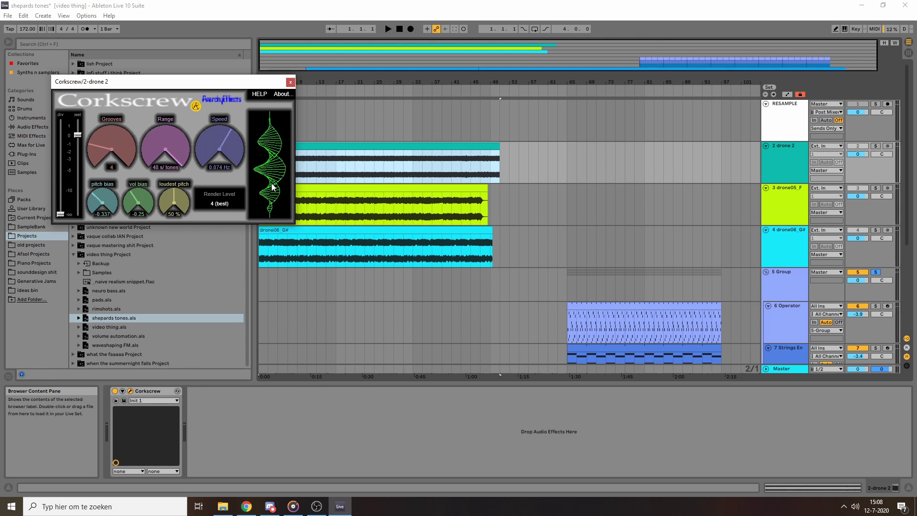
Bypass Corkscrew on drone 2, solo the track and play the dry drone.
{"action": "left_click", "coordinate": [795, 157]}
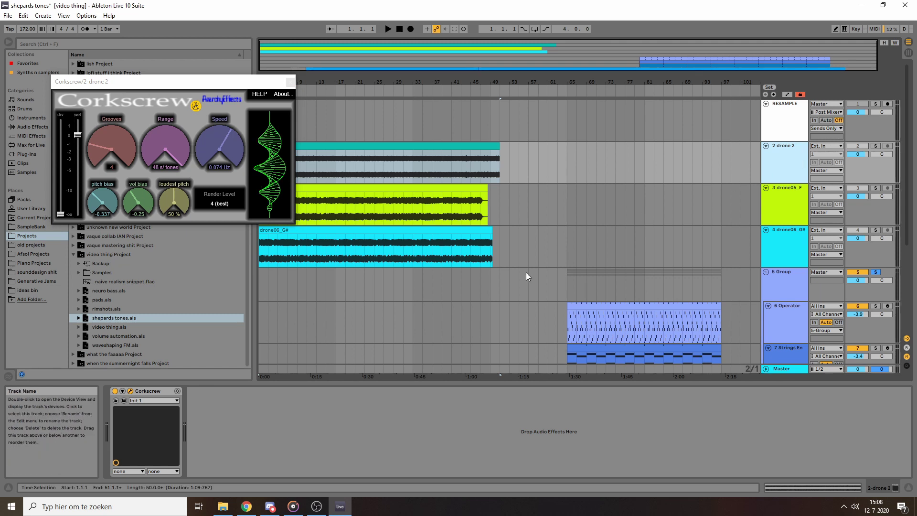
{"action": "left_click", "coordinate": [762, 166]}
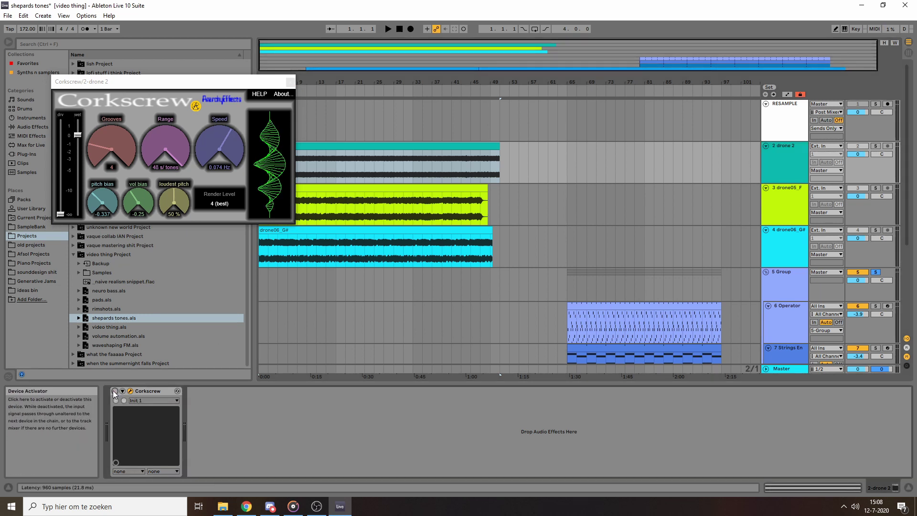
{"action": "left_click", "coordinate": [875, 146]}
{"action": "key", "text": "space"}
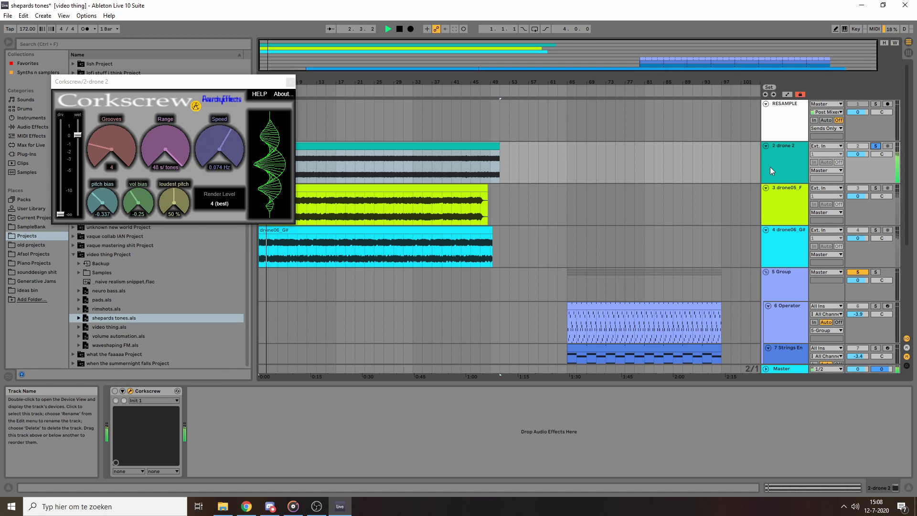
{"action": "key", "text": "space"}
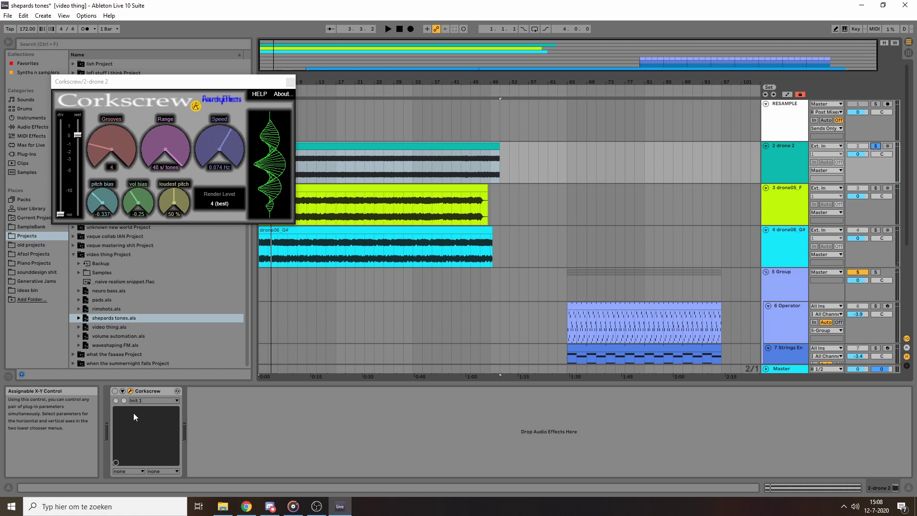
{"action": "key", "text": "space"}
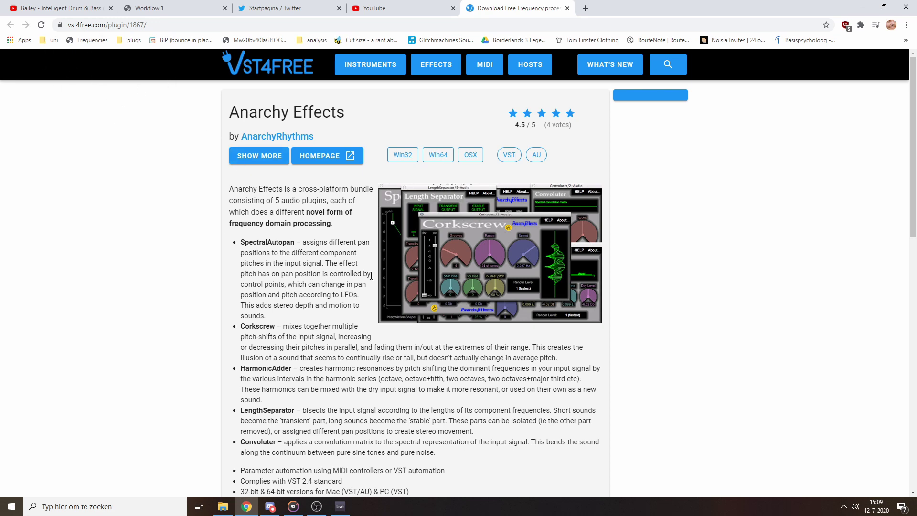
Highlight 'Corkscrew' in the Anarchy Effects description on VST4FREE, then return to Ableton Live.
{"action": "scroll", "coordinate": [342, 248], "scroll_direction": "down", "scroll_amount": 5}
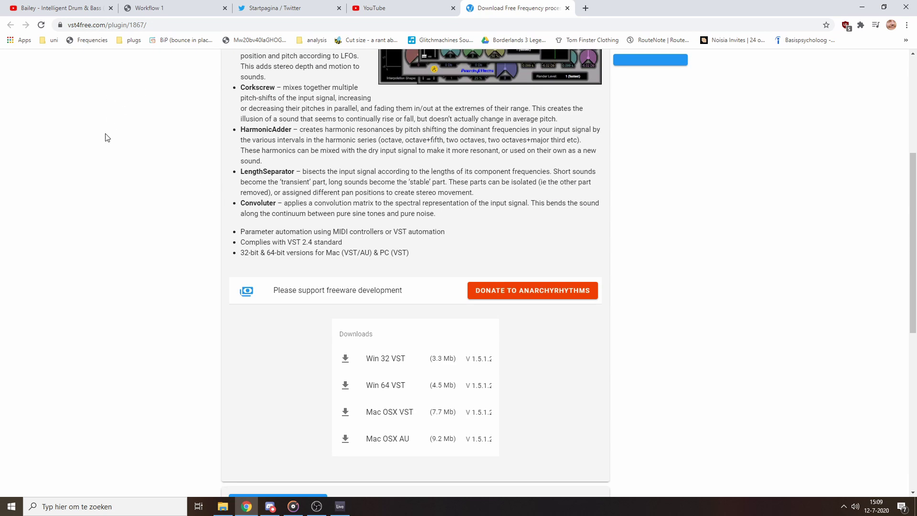
{"action": "scroll", "coordinate": [399, 276], "scroll_direction": "down", "scroll_amount": 3}
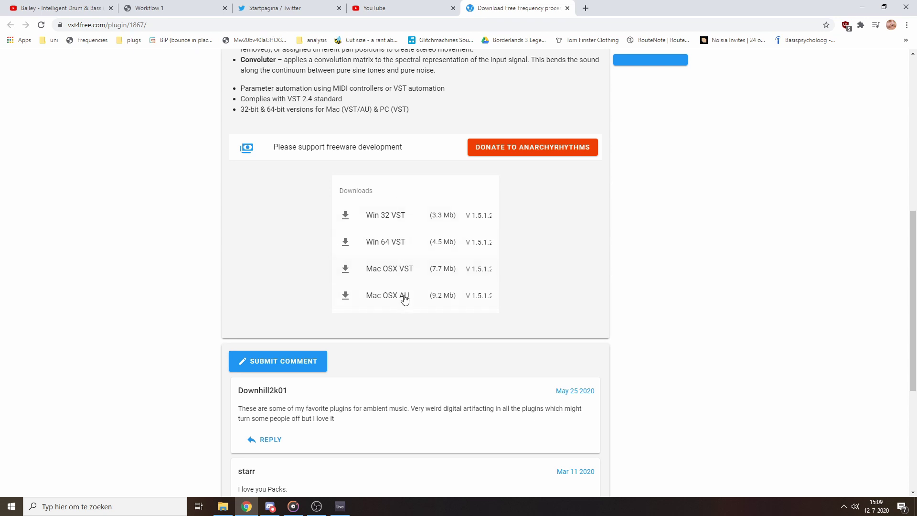
{"action": "scroll", "coordinate": [421, 238], "scroll_direction": "up", "scroll_amount": 7}
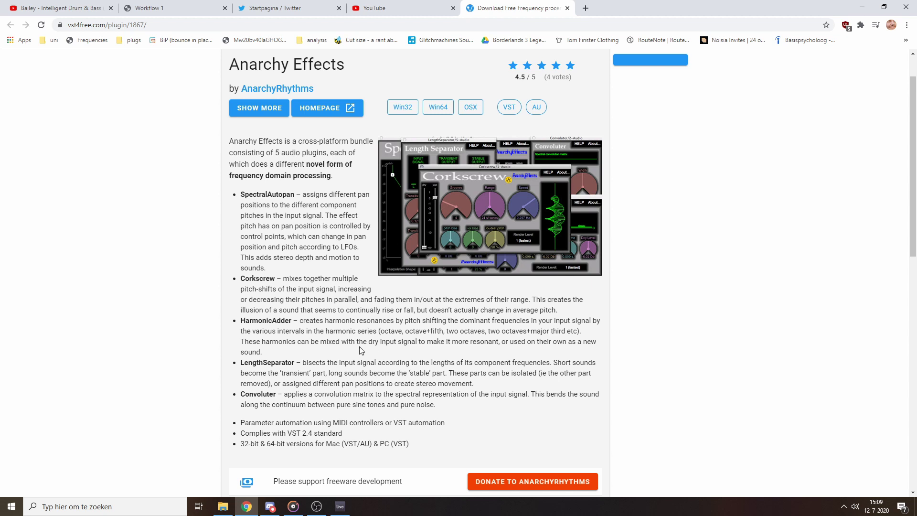
{"action": "left_click_drag", "start_coordinate": [237, 280], "coordinate": [295, 278]}
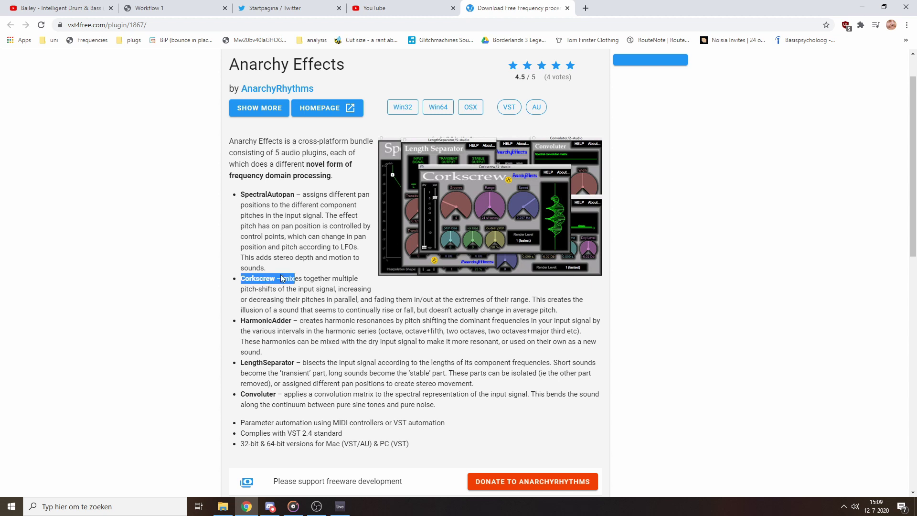
{"action": "key", "text": "alt+Tab"}
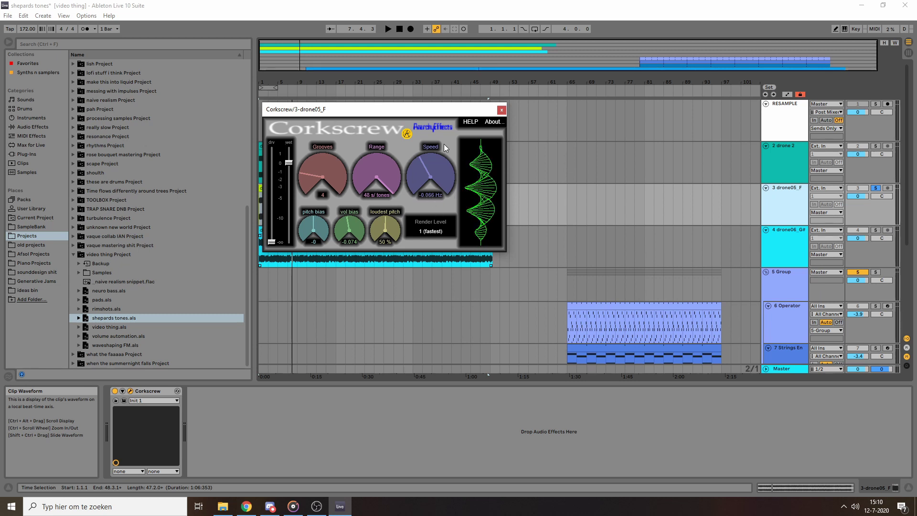
Play drone05_F and turn Corkscrew's Speed knob to -1.136 Hz.
{"action": "key", "text": "space"}
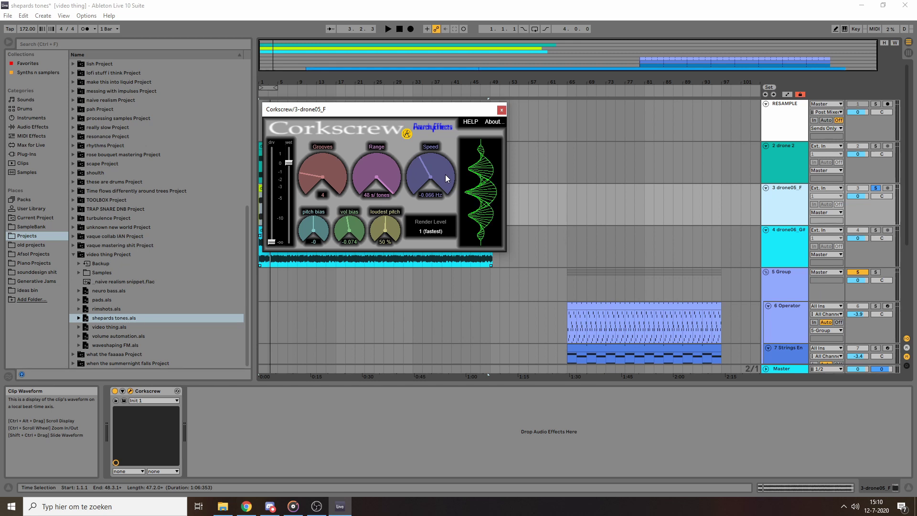
{"action": "left_click_drag", "start_coordinate": [445, 176], "coordinate": [419, 188]}
{"action": "key", "text": "space"}
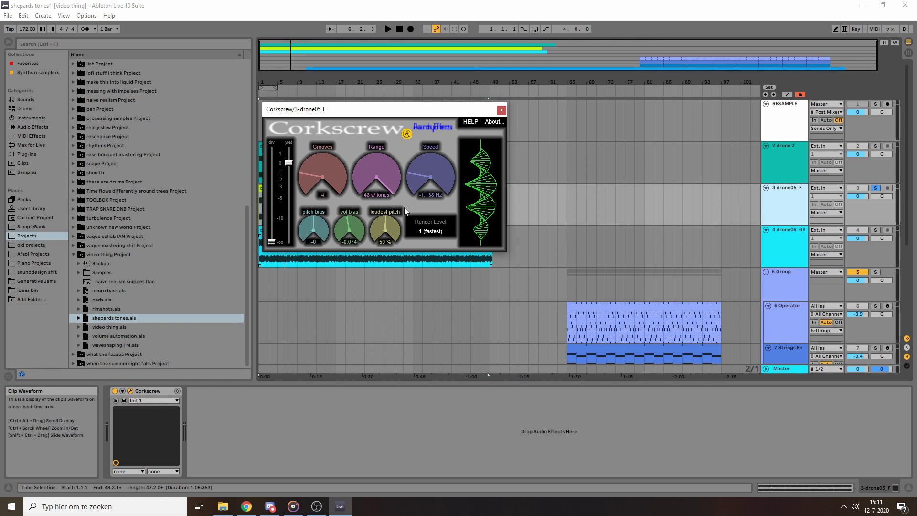
Show Corkscrew's Render Level list with options 1 (fastest) through 4 (best).
{"action": "left_click", "coordinate": [432, 232]}
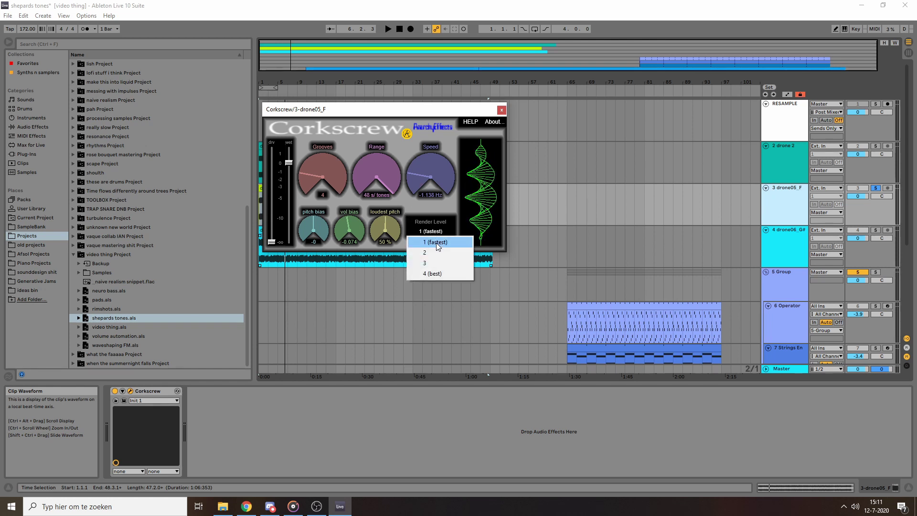
{"action": "left_click", "coordinate": [431, 216]}
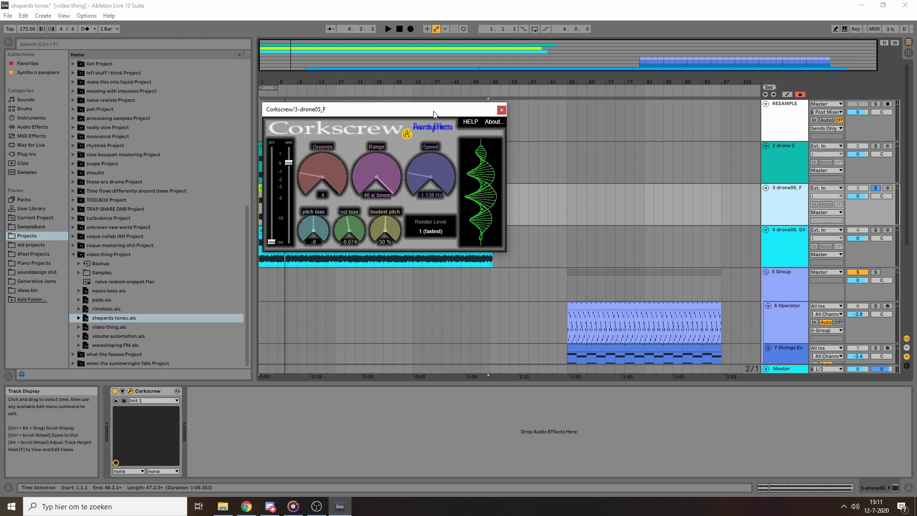
{"action": "left_click", "coordinate": [426, 231]}
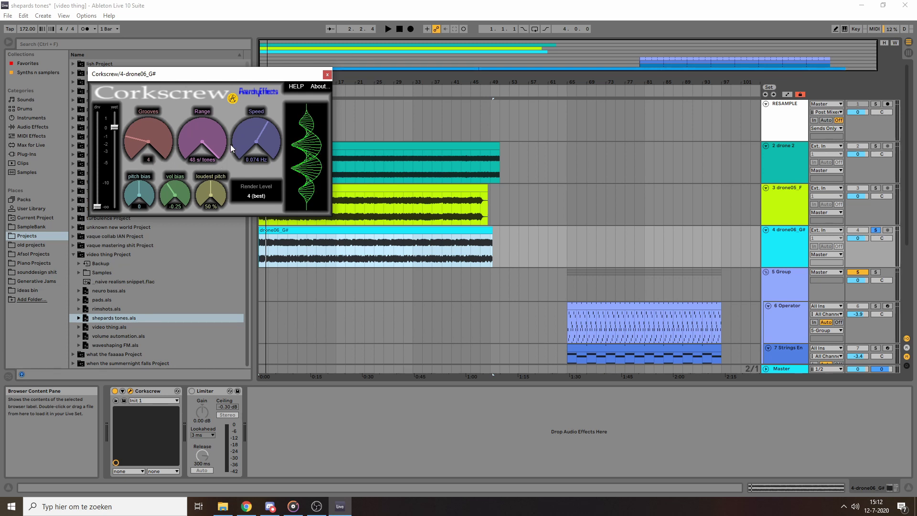
Raise Corkscrew's grooves to 6 and audition the drone05_F clip.
{"action": "left_click_drag", "start_coordinate": [143, 140], "coordinate": [155, 122]}
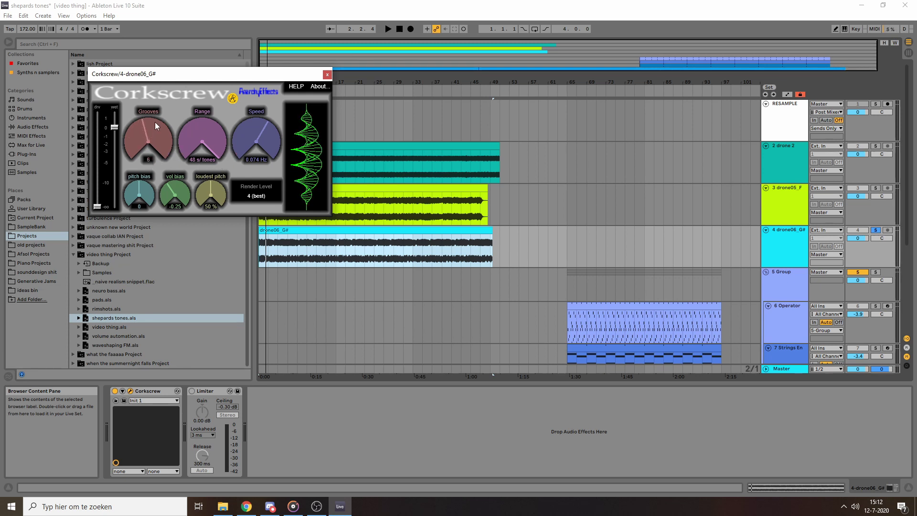
{"action": "scroll", "coordinate": [152, 148], "scroll_direction": "down", "scroll_amount": 1}
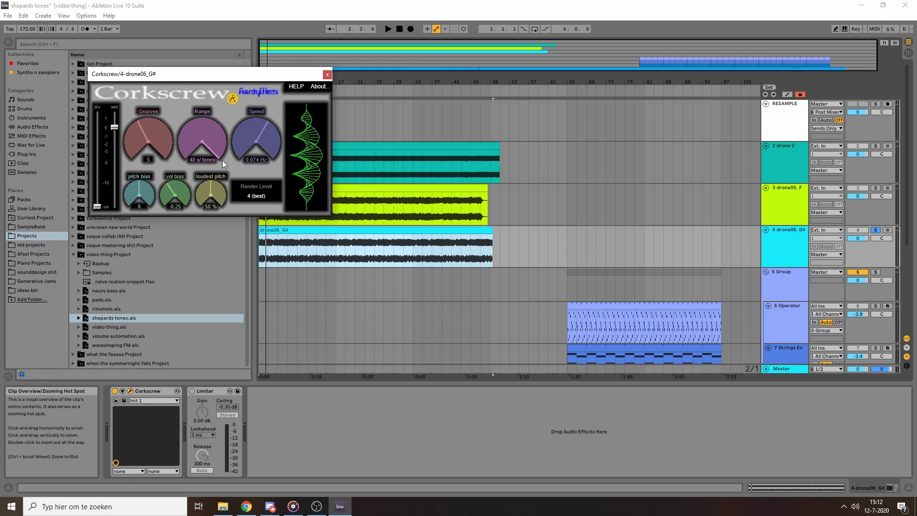
{"action": "left_click", "coordinate": [356, 205]}
{"action": "key", "text": "space"}
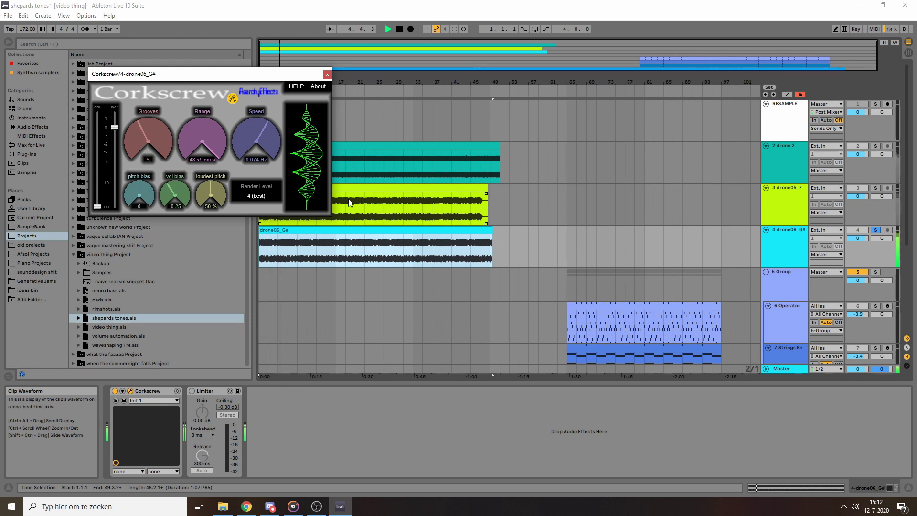
{"action": "key", "text": "space"}
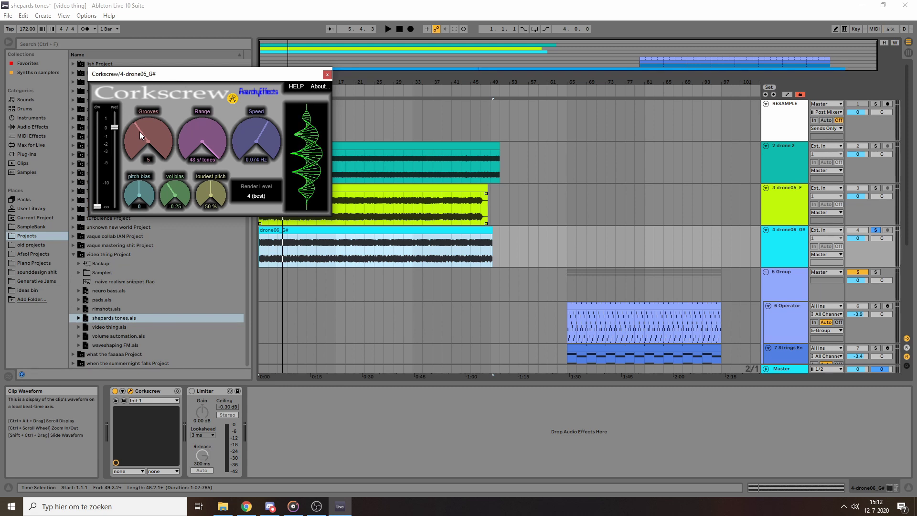
Drop the grooves to 4, replay, and settle on 5 grooves.
{"action": "left_click_drag", "start_coordinate": [145, 134], "coordinate": [143, 142]}
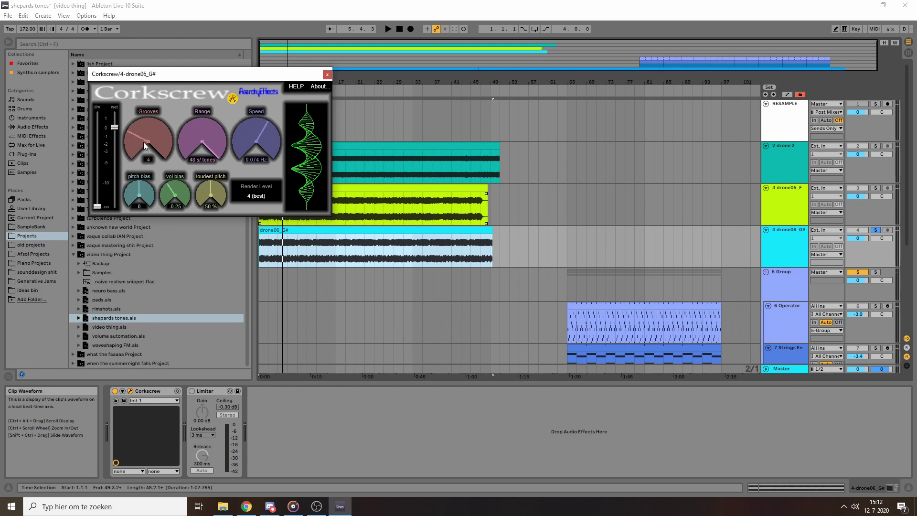
{"action": "key", "text": "space"}
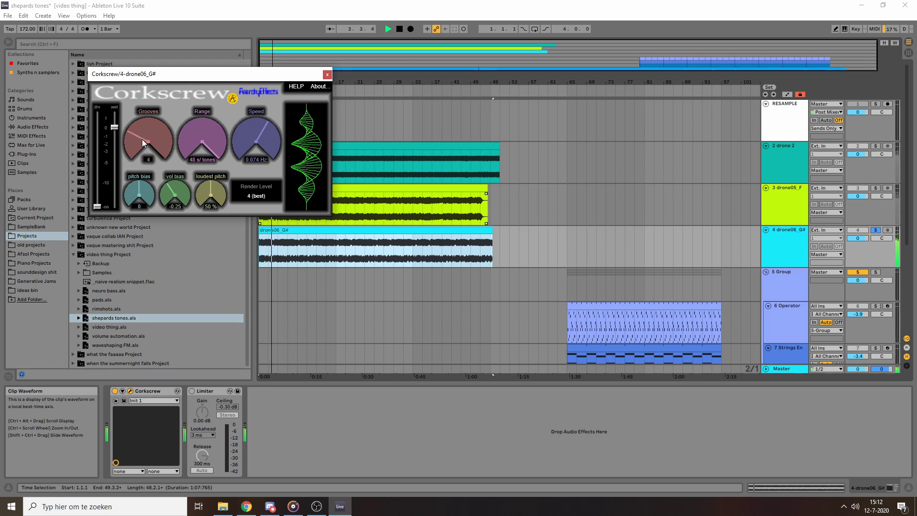
{"action": "left_click_drag", "start_coordinate": [142, 139], "coordinate": [146, 133]}
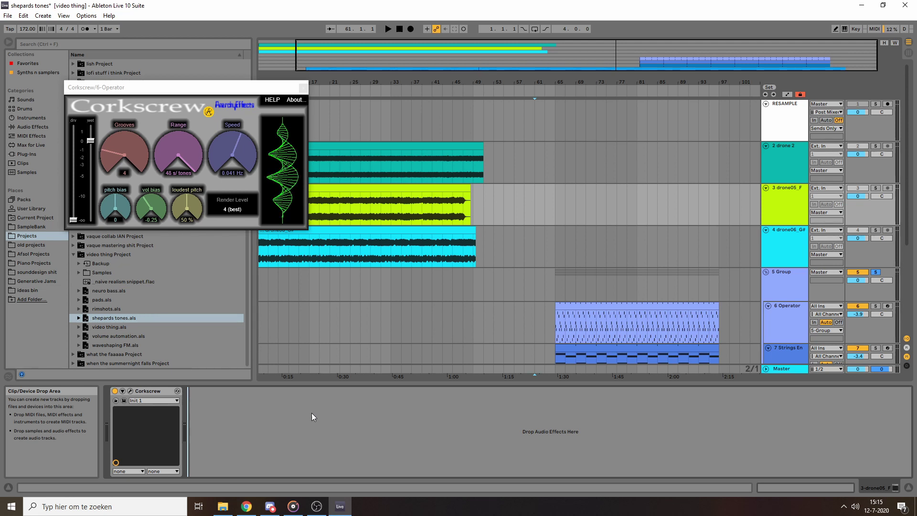
Bring Discord forward to its samples-and-plugins channel.
{"action": "left_click", "coordinate": [269, 506]}
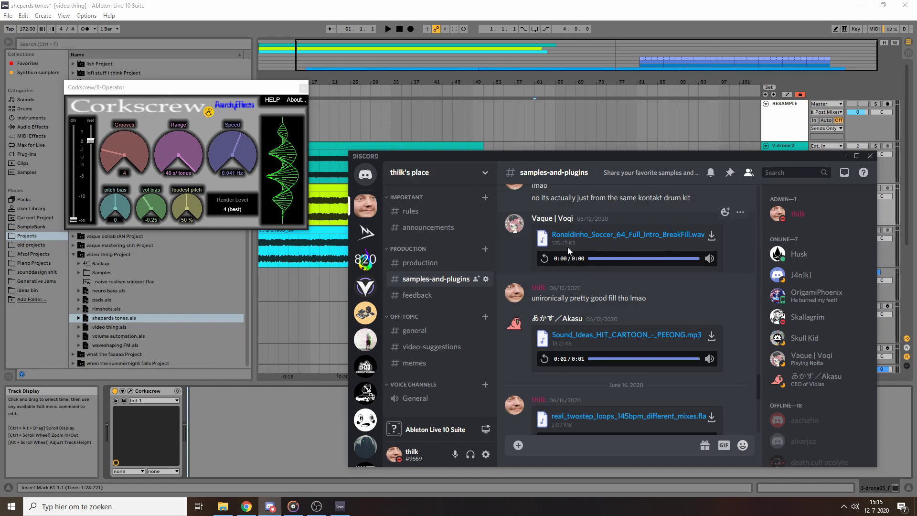
Play the shared Ronaldinho_Soccer_64_Full_Intro_BreakFill.wav attachment in #samples-and-plugins.
{"action": "left_click", "coordinate": [544, 259]}
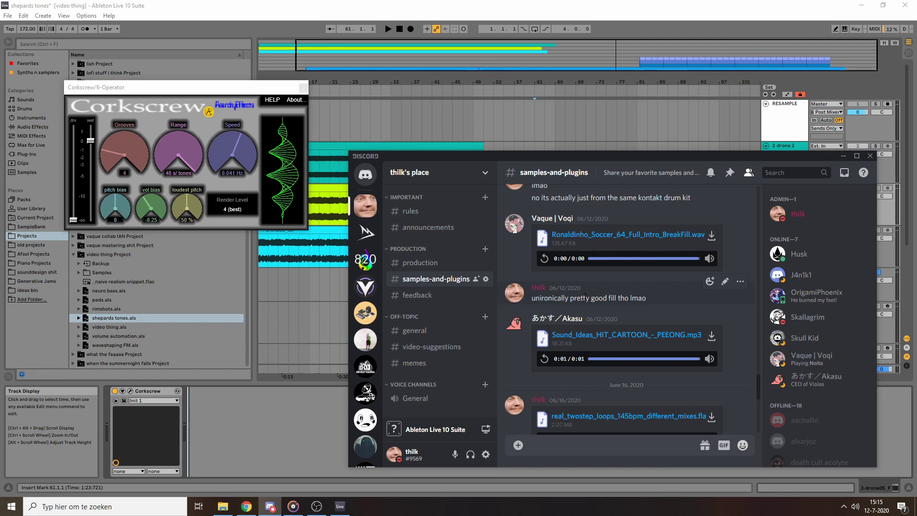